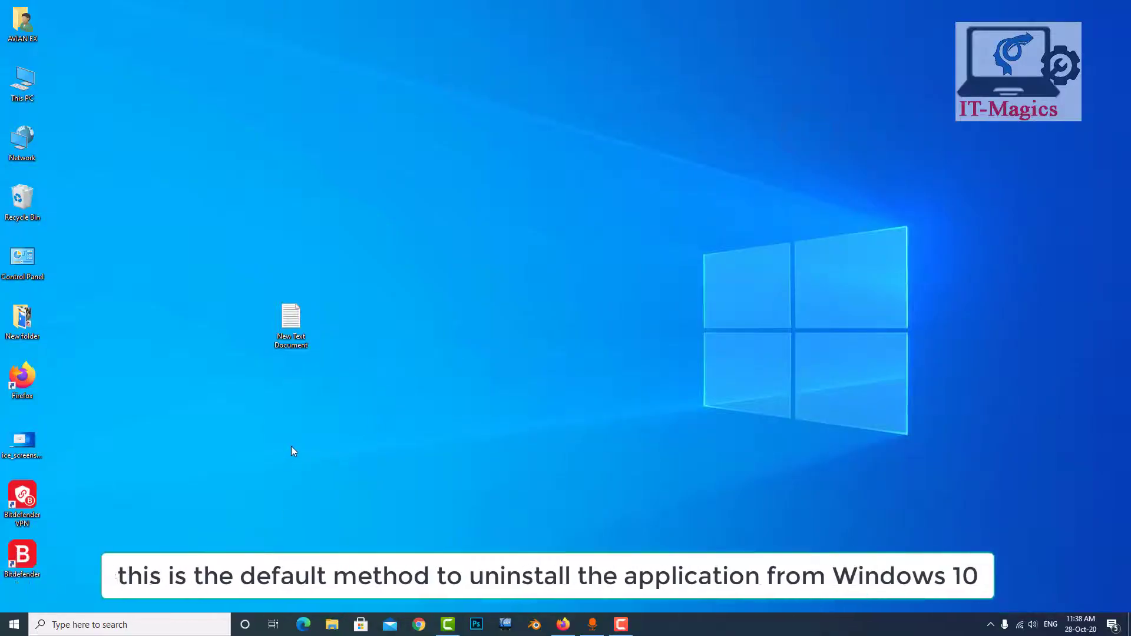
# Launch Control Panel from the Windows search results for 'control'.
pyautogui.click(67, 625)
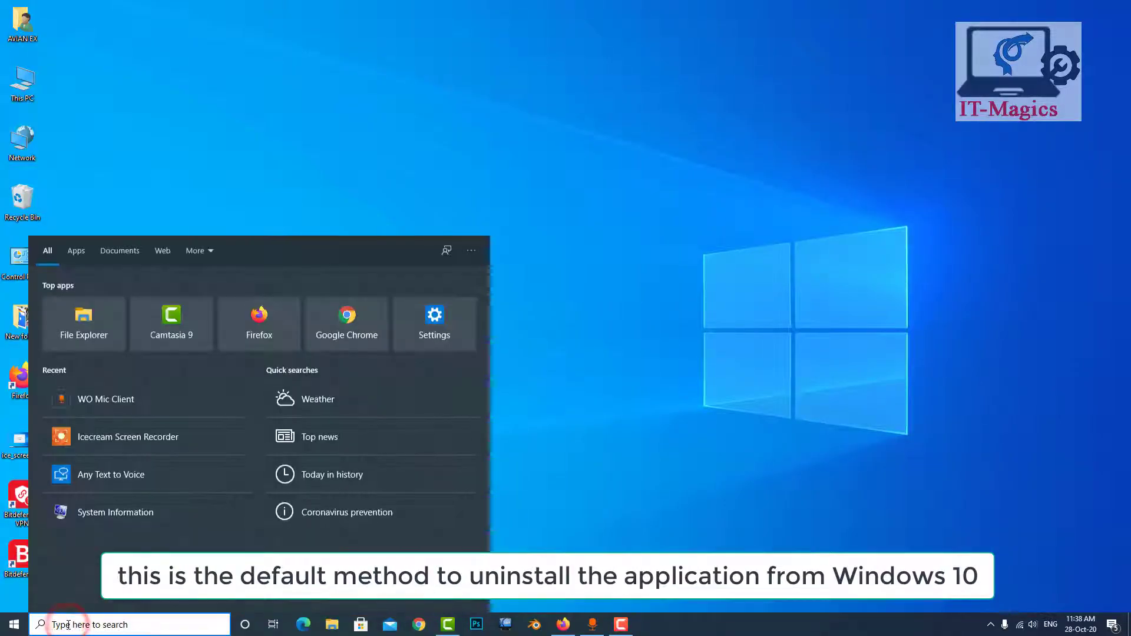
pyautogui.write('con')
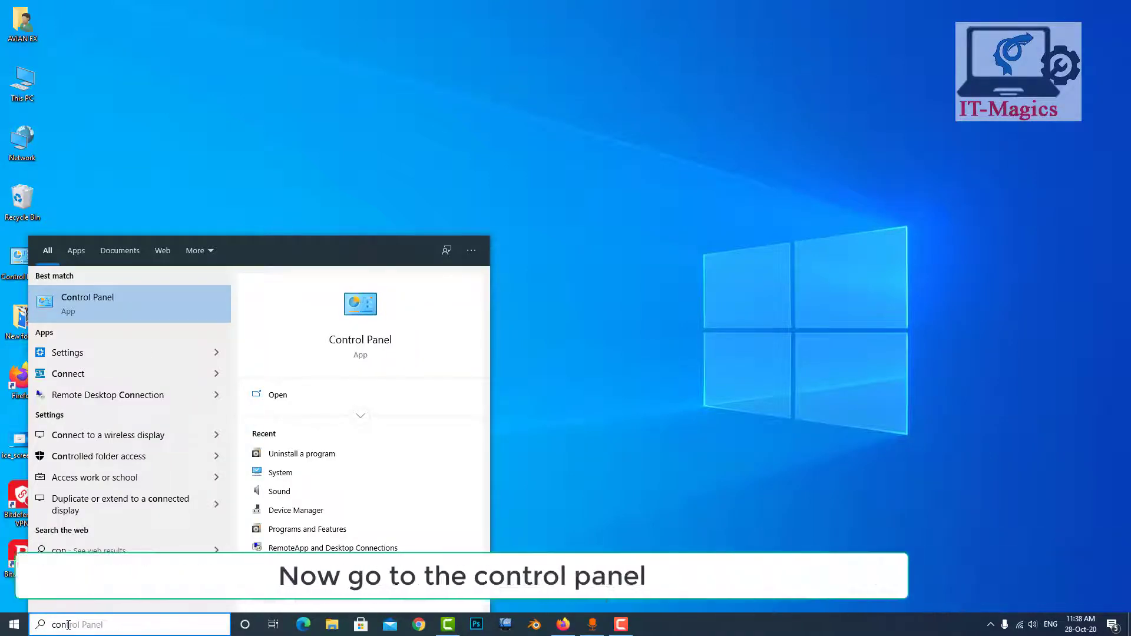
pyautogui.write('t')
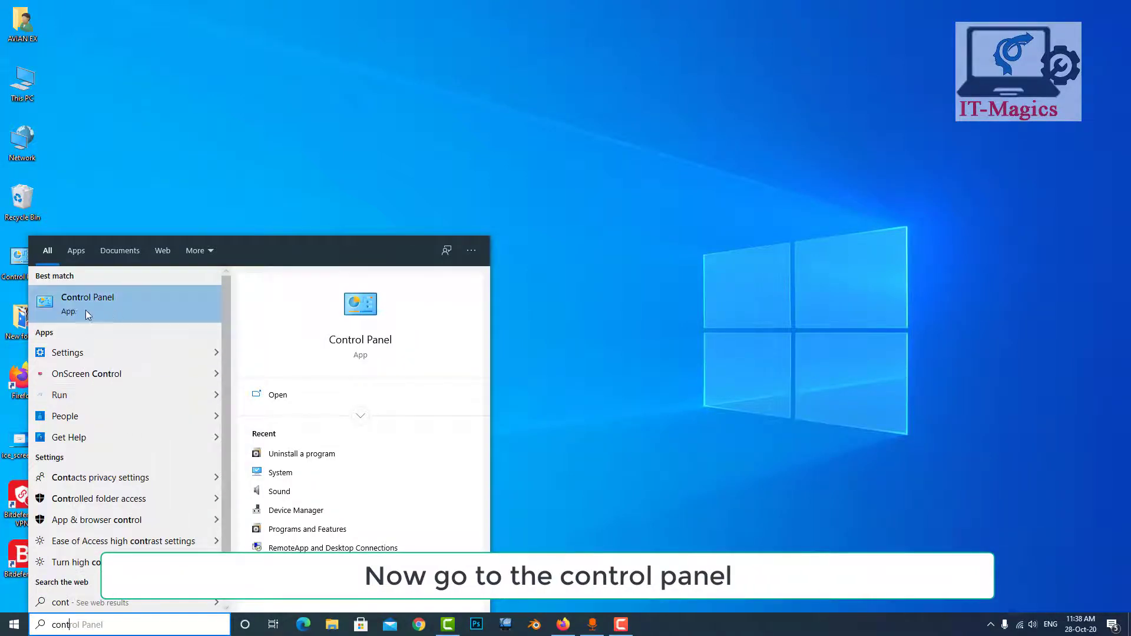
pyautogui.click(80, 312)
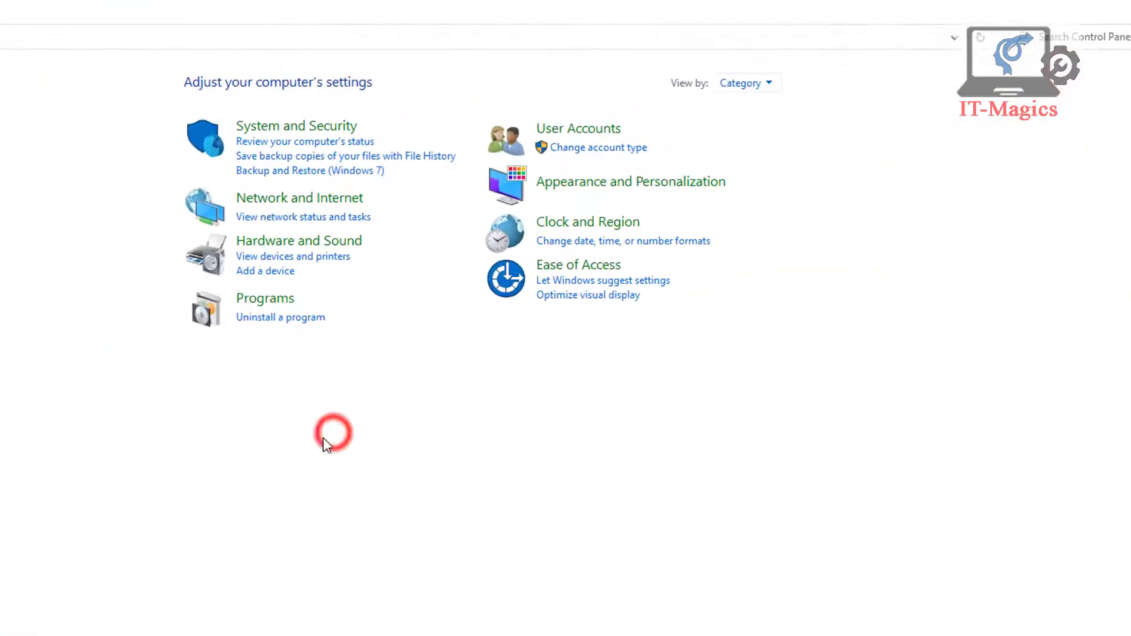
# Begin uninstalling Bitdefender Internet Security from Programs and Features.
pyautogui.click(270, 319)
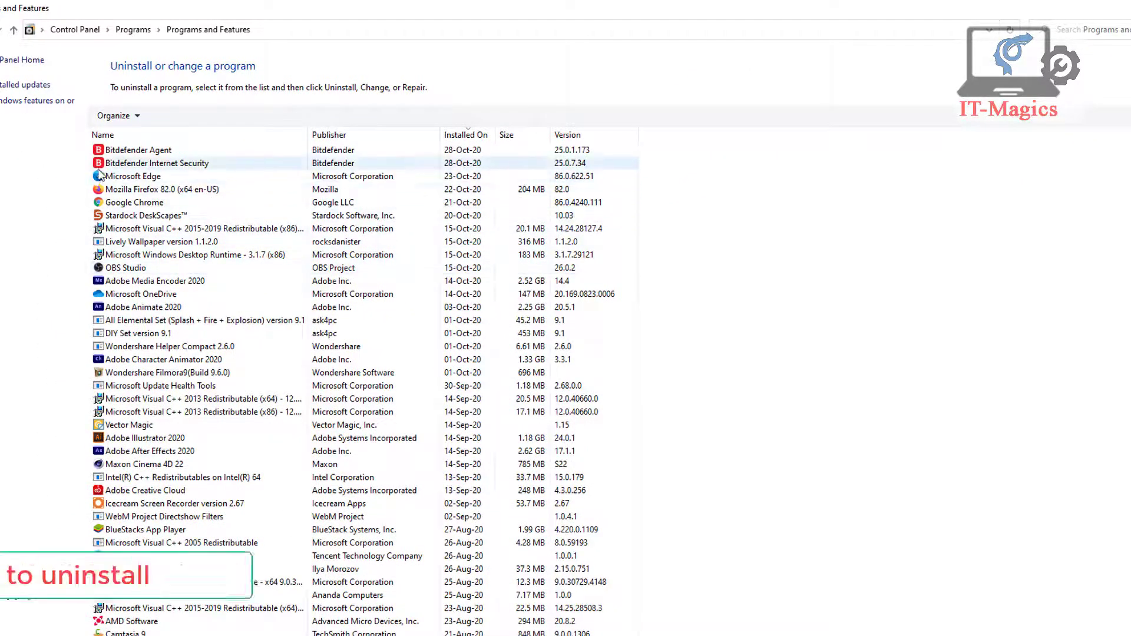
pyautogui.click(160, 164)
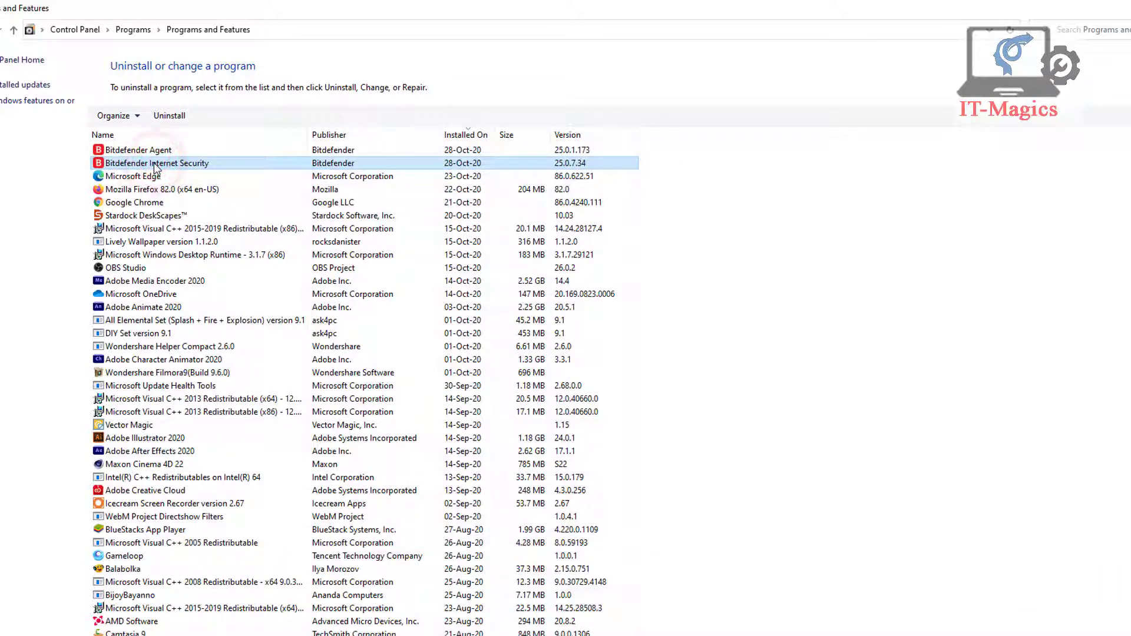
pyautogui.click(169, 116)
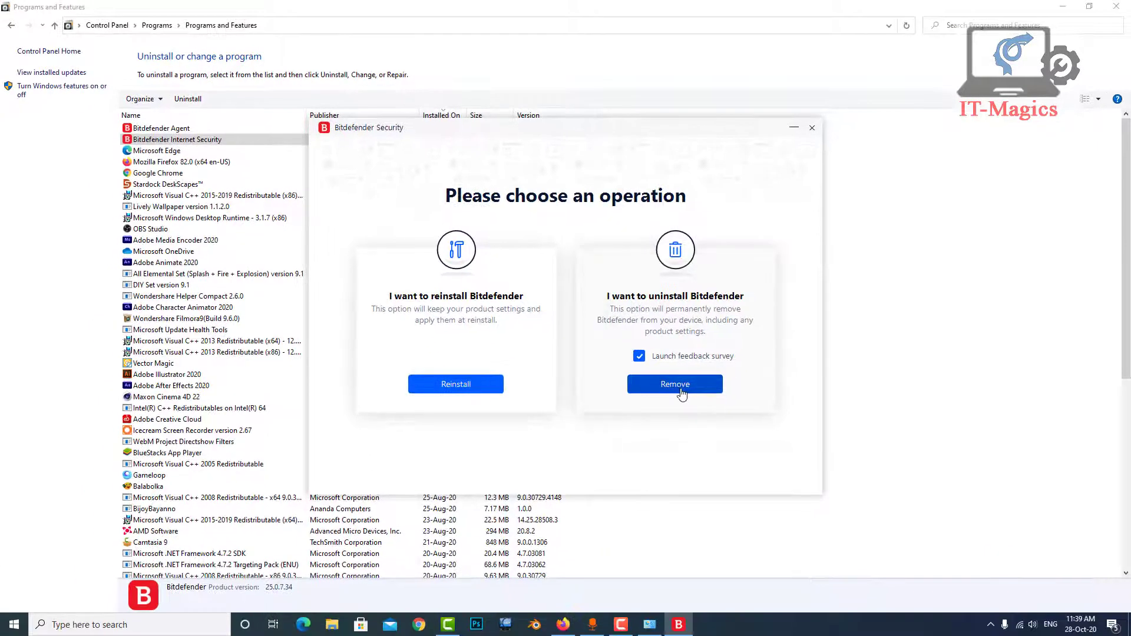
# Choose Remove to permanently uninstall Bitdefender and confirm root certificate removal.
pyautogui.click(676, 386)
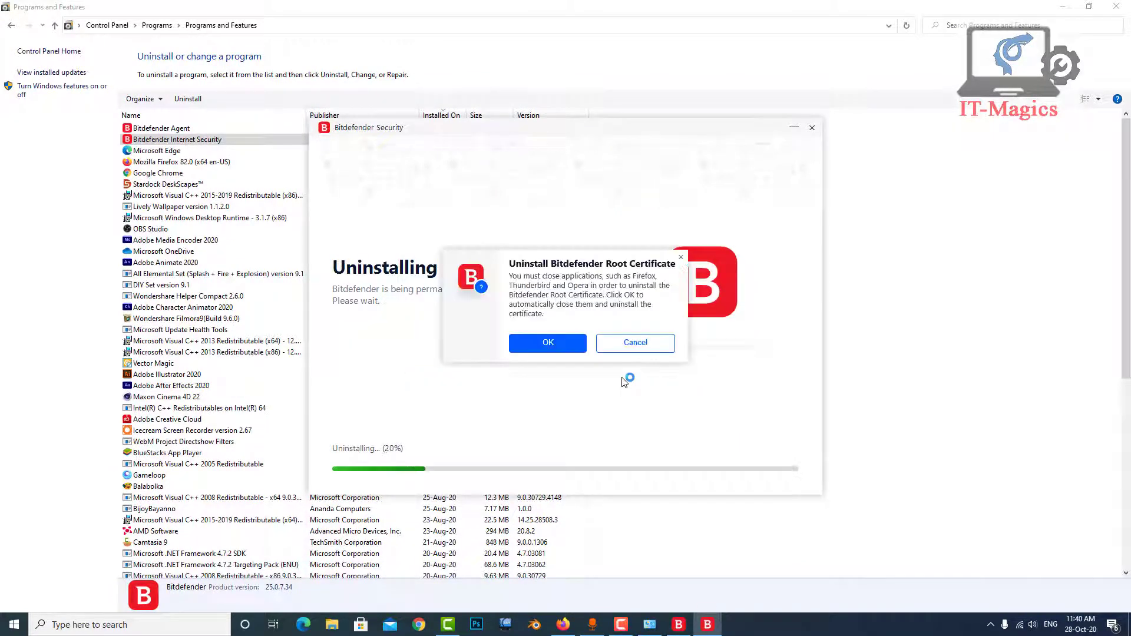
pyautogui.click(550, 342)
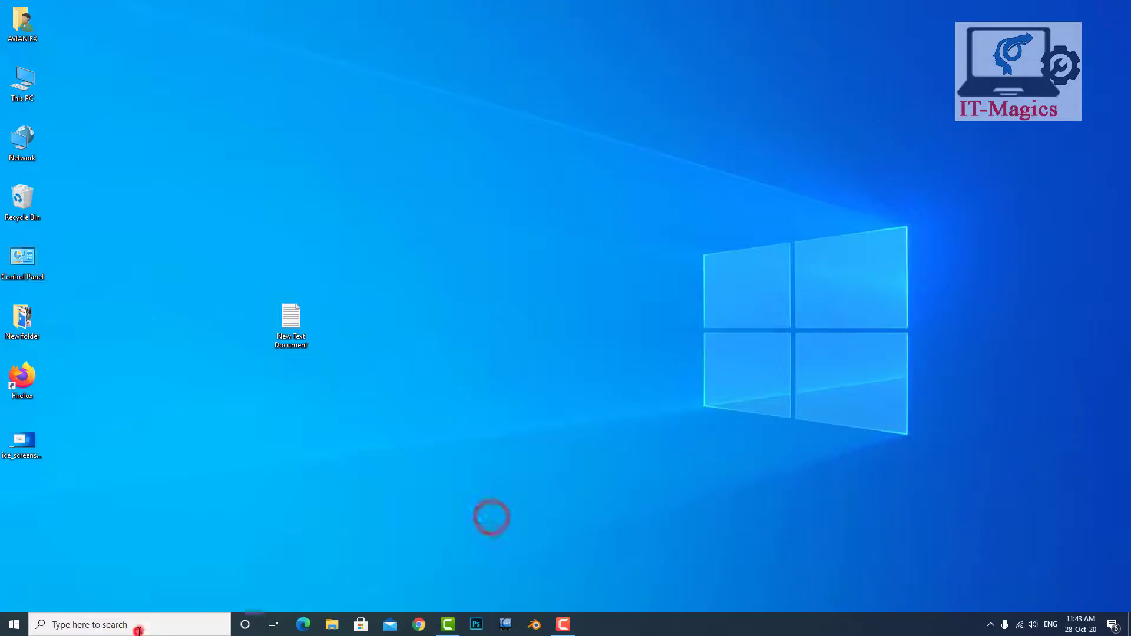
# Reach the Programs and Features list again via Control Panel after the restart.
pyautogui.click(139, 625)
pyautogui.write('con')
pyautogui.click(91, 307)
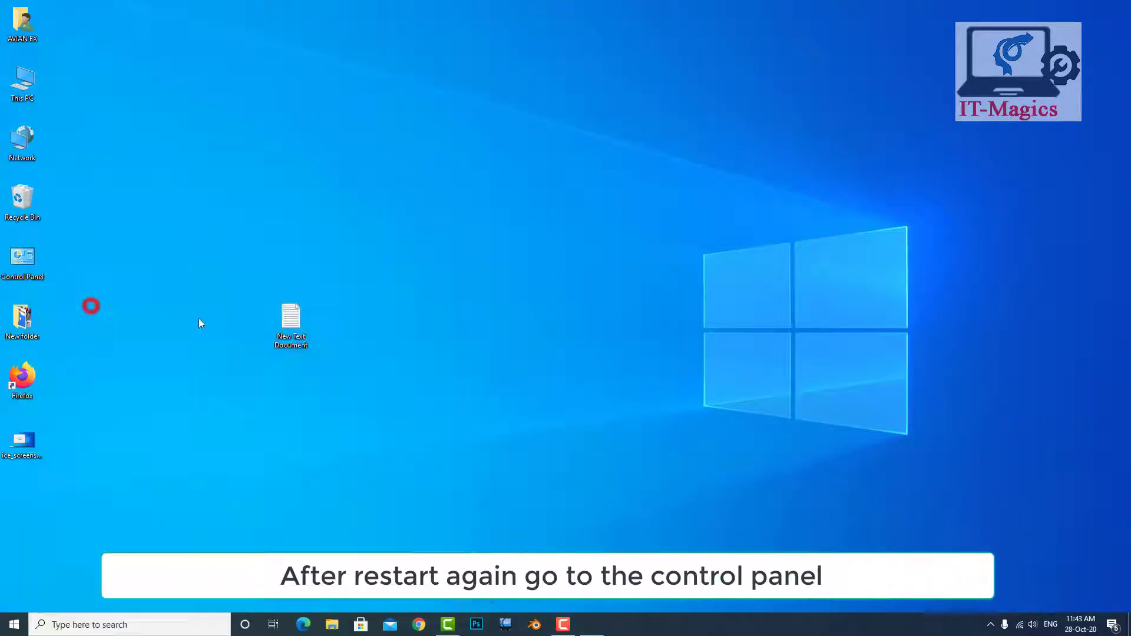
pyautogui.click(426, 218)
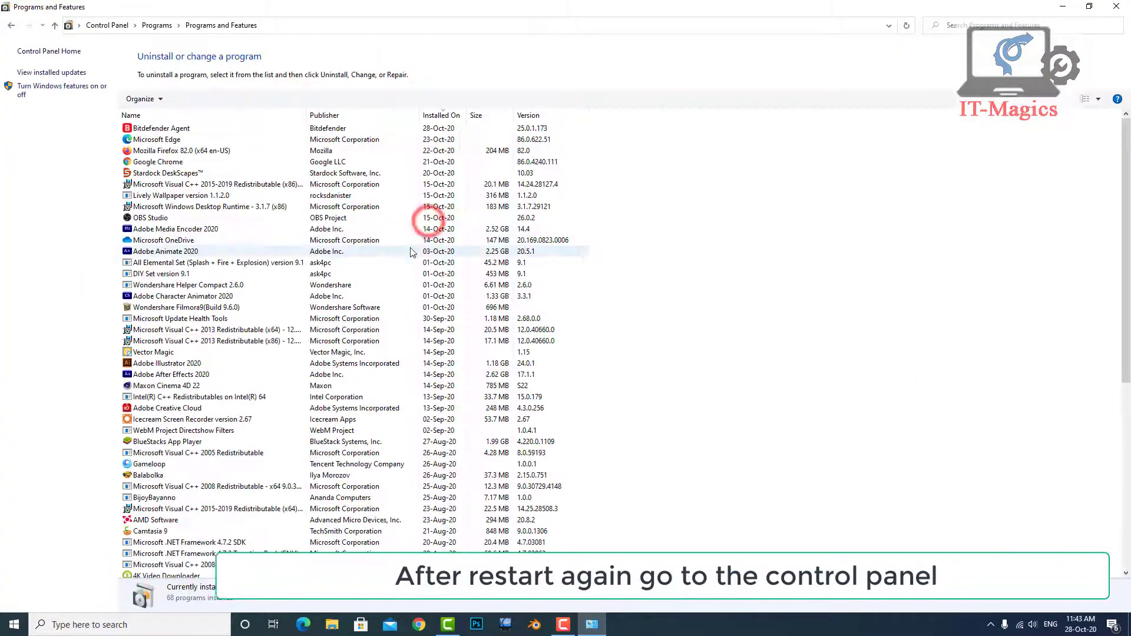
# Uninstall the leftover Bitdefender Agent from the programs list.
pyautogui.click(196, 131)
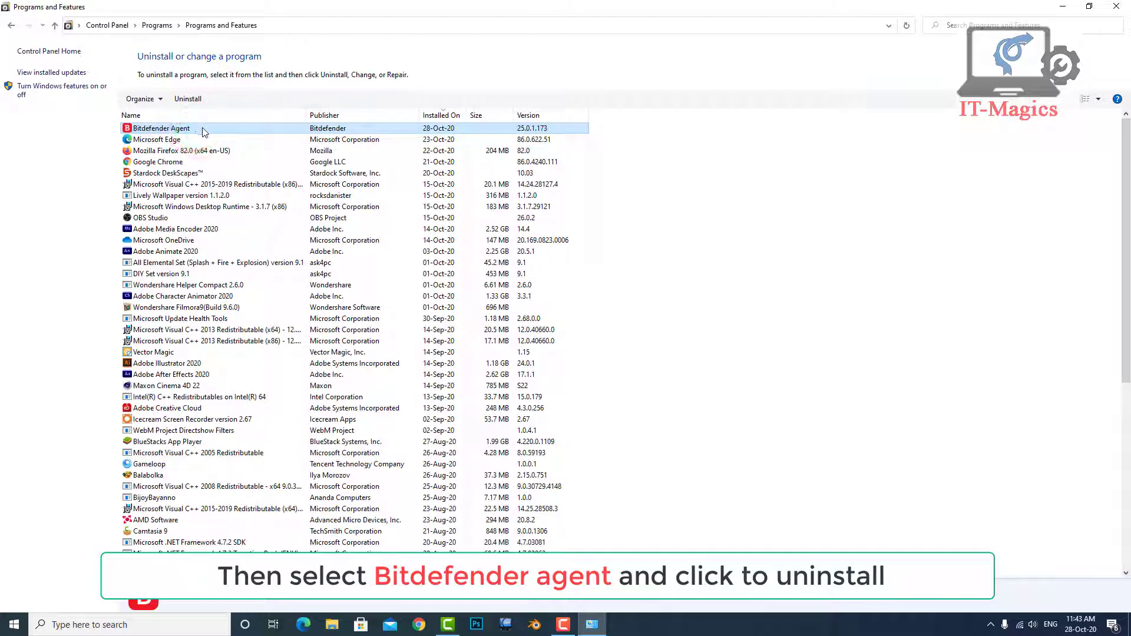
pyautogui.click(188, 99)
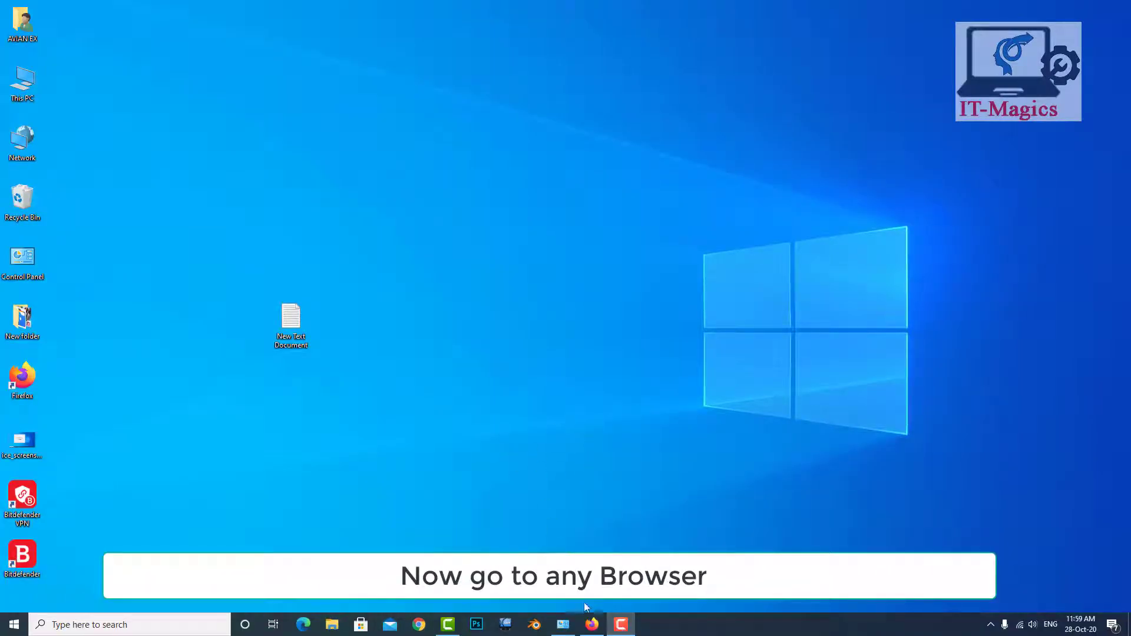
# Launch Firefox and search Google for 'bitdefender removal tool'.
pyautogui.click(592, 625)
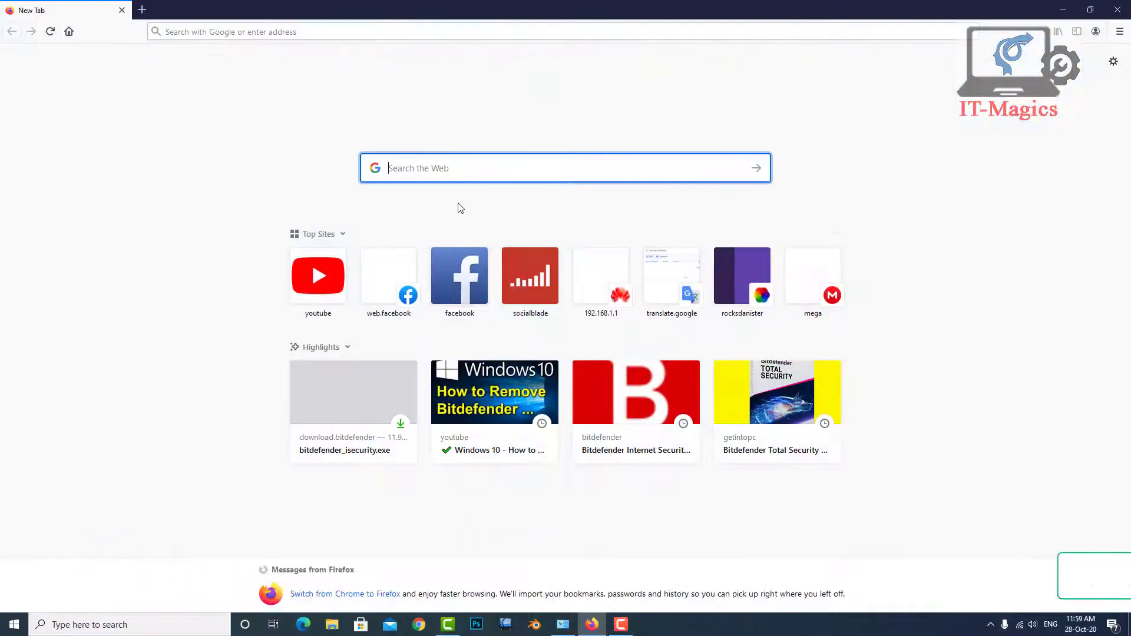
pyautogui.write('b')
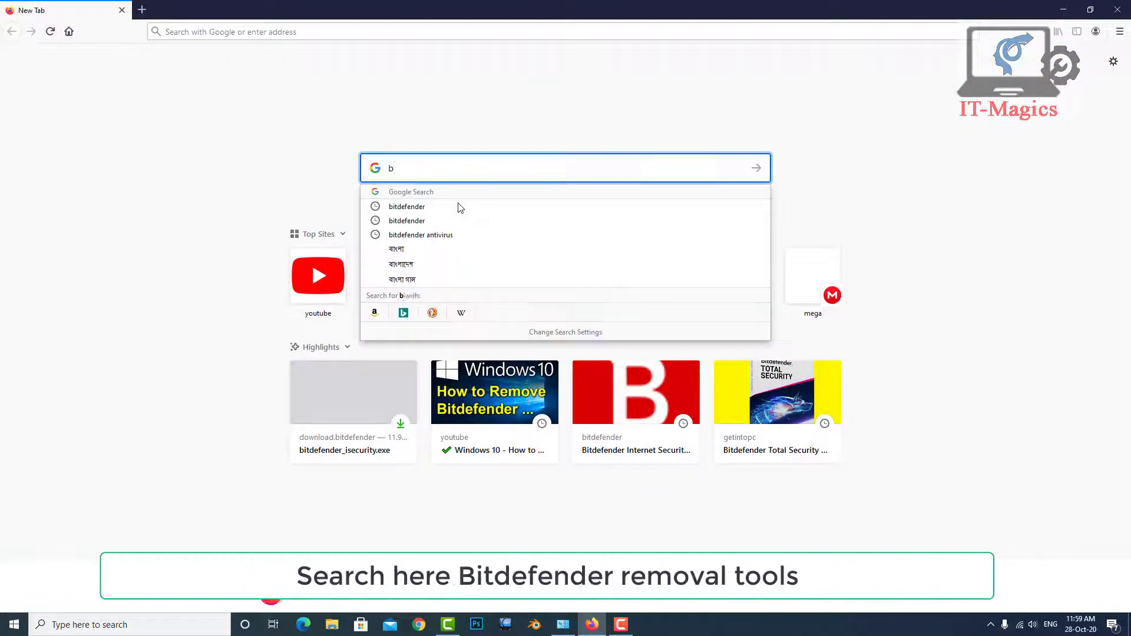
pyautogui.write('itde')
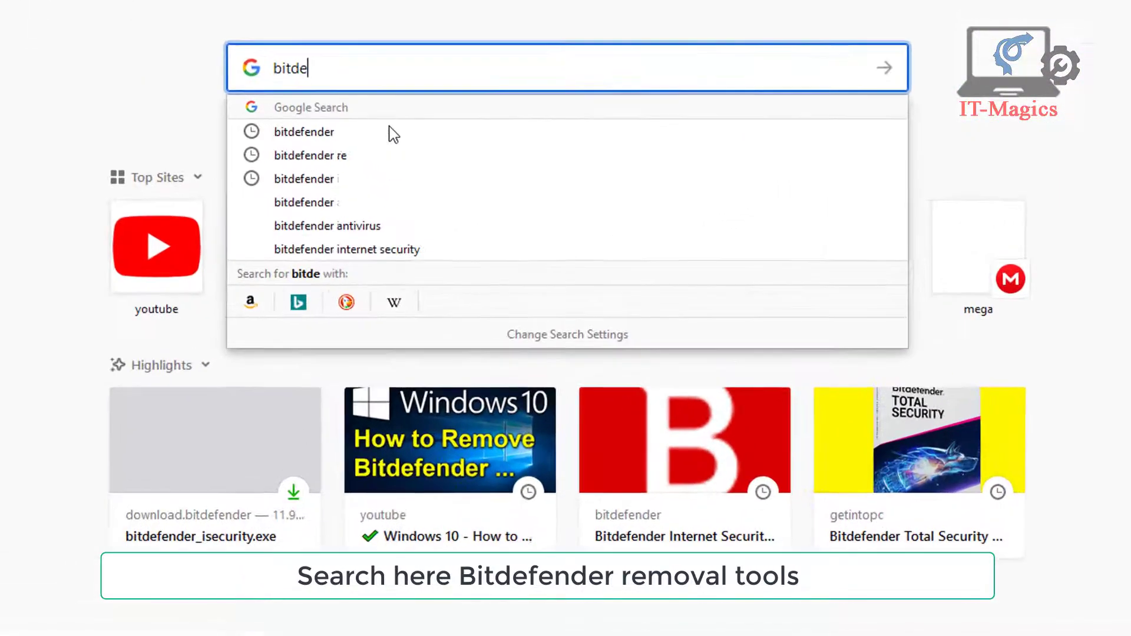
pyautogui.write('fender removal tool')
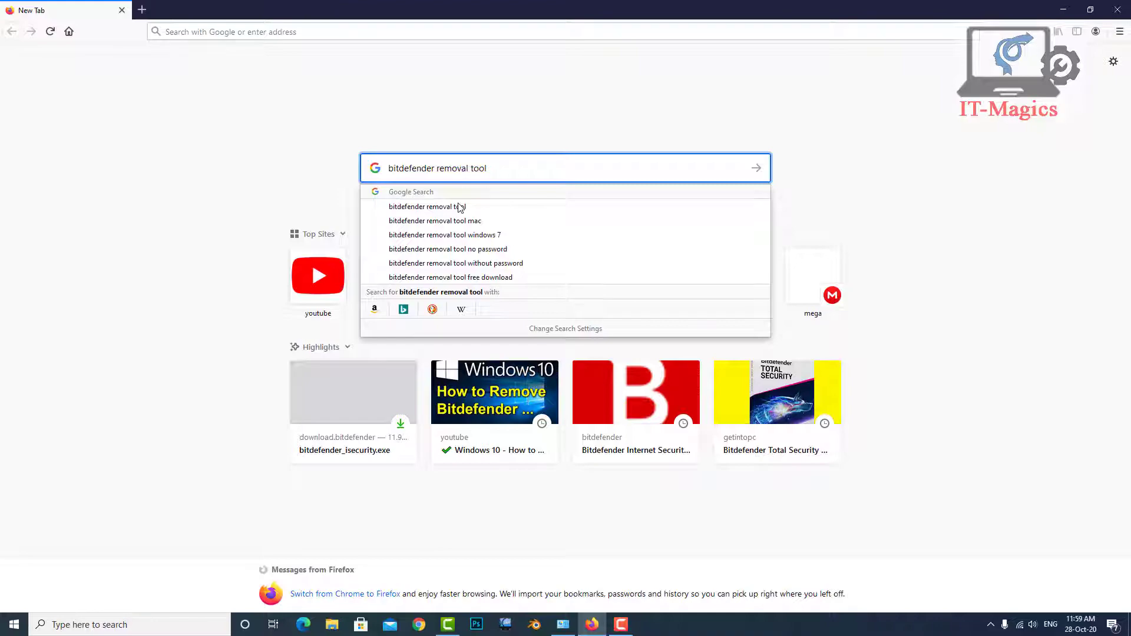
pyautogui.click(458, 207)
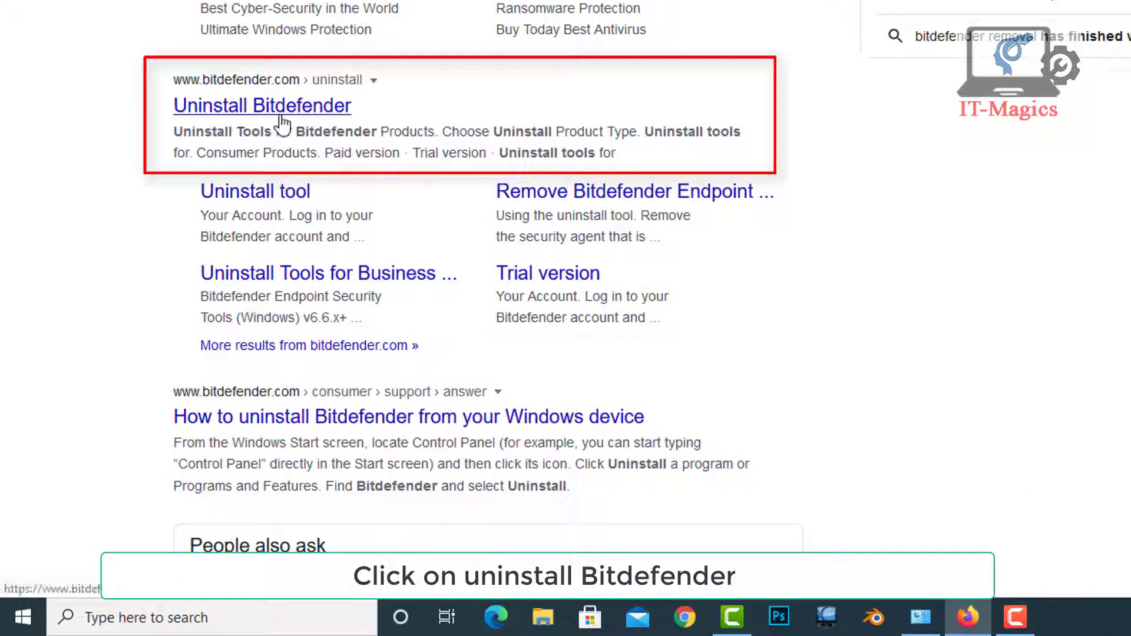
# Follow the Uninstall Bitdefender result to the paid consumer products uninstall tools page.
pyautogui.click(184, 300)
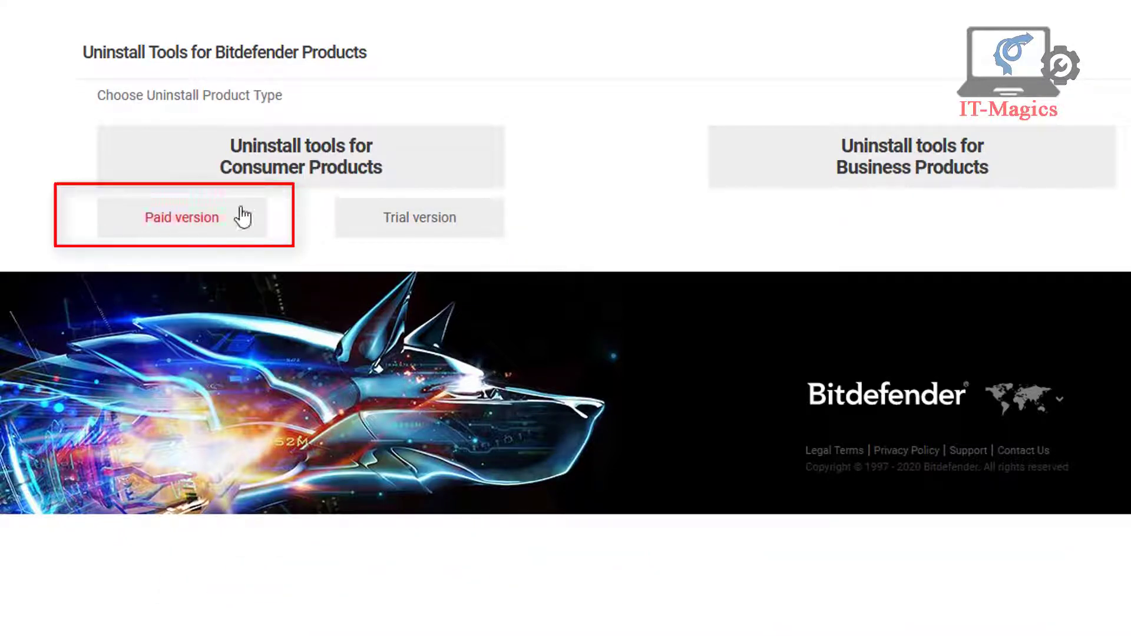
pyautogui.click(202, 222)
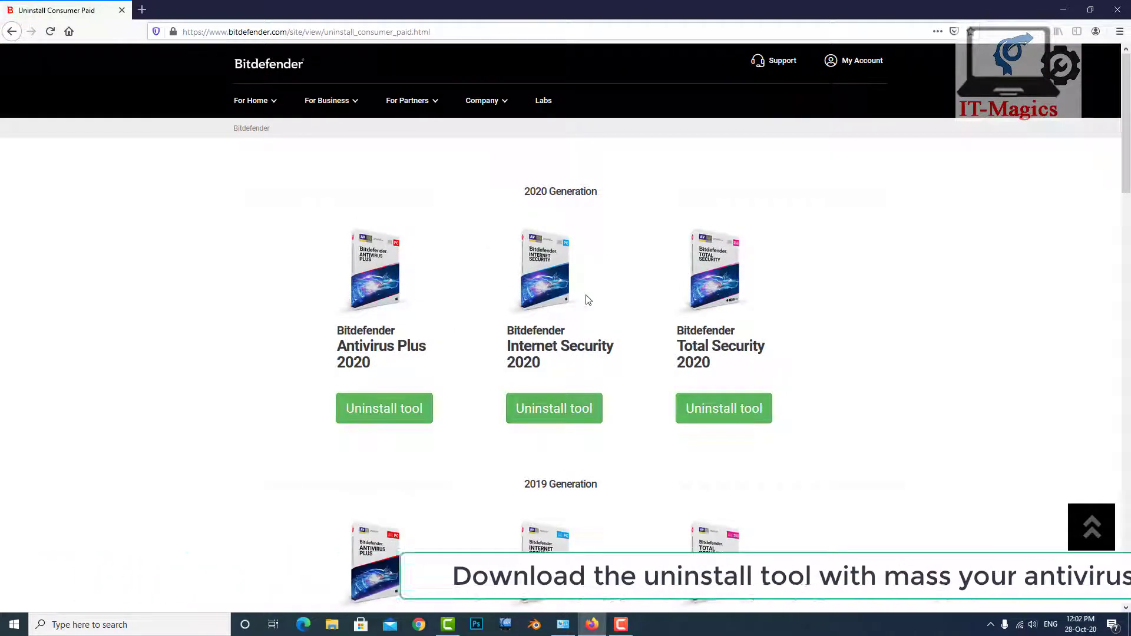
pyautogui.scroll(-3, 586, 298)
pyautogui.scroll(3, 586, 300)
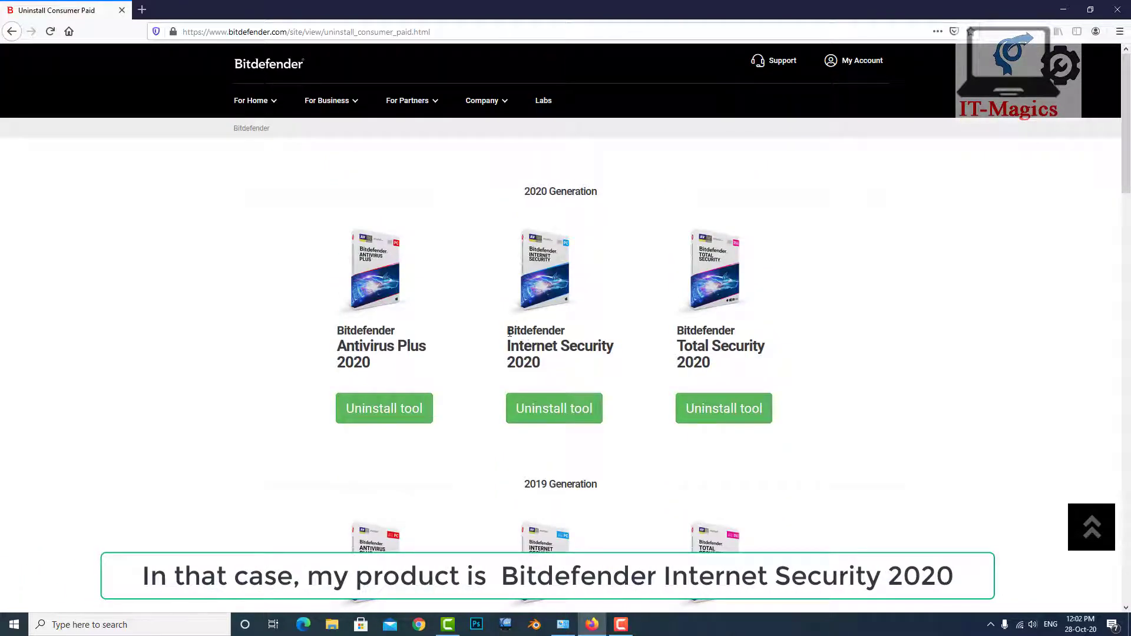
# Download the Internet Security 2020 uninstall tool and save the file to the computer.
pyautogui.moveTo(564, 354); pyautogui.dragTo(589, 372)
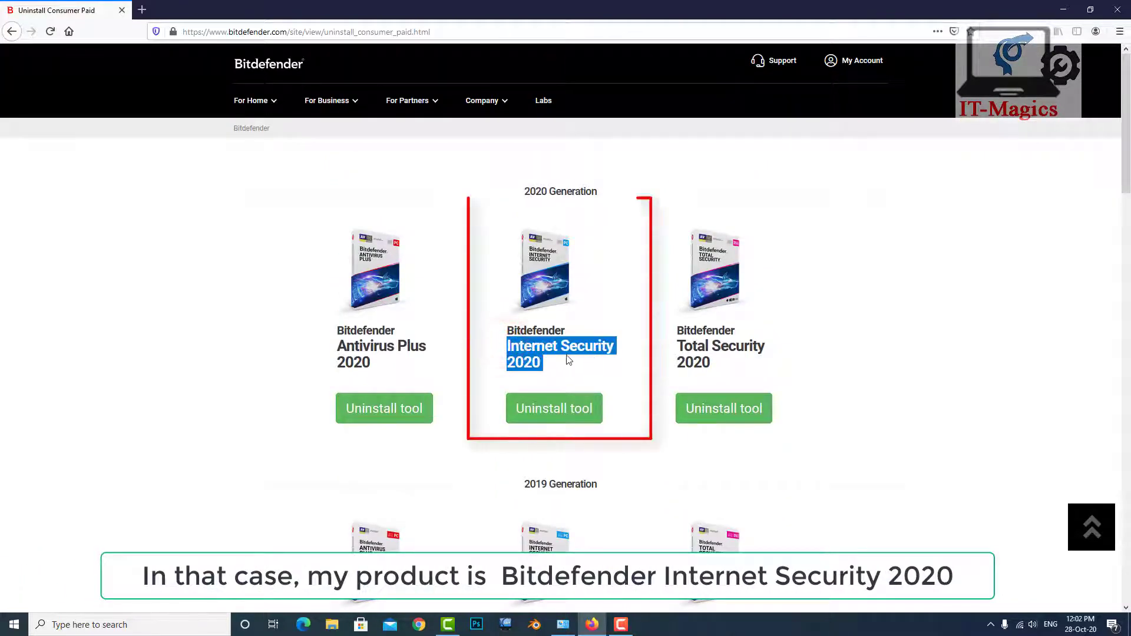
pyautogui.click(569, 339)
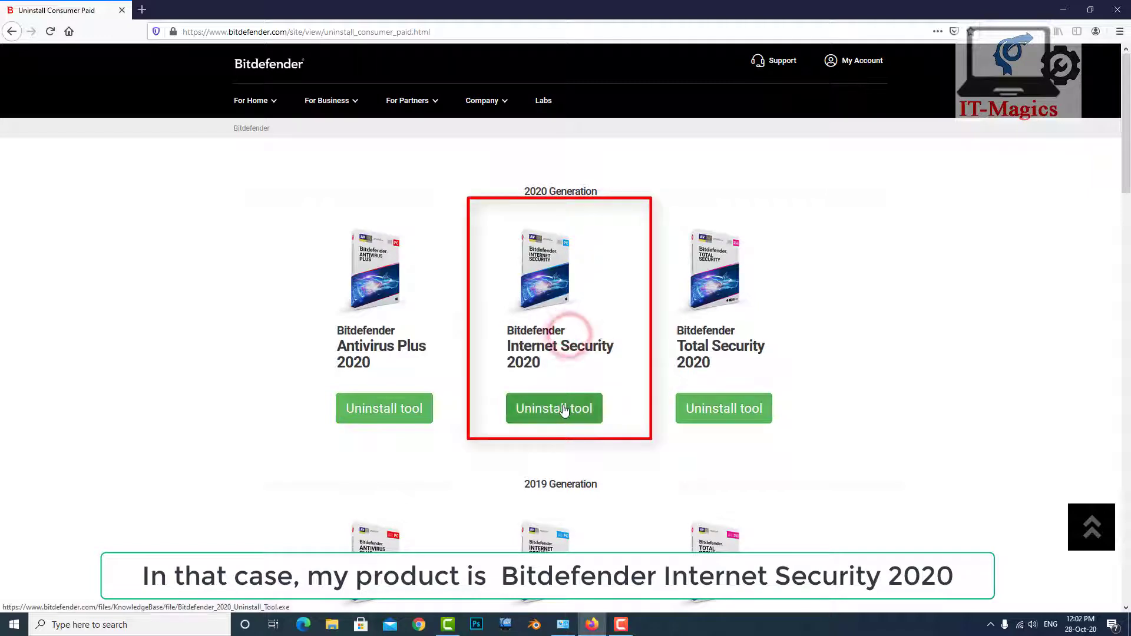
pyautogui.click(563, 408)
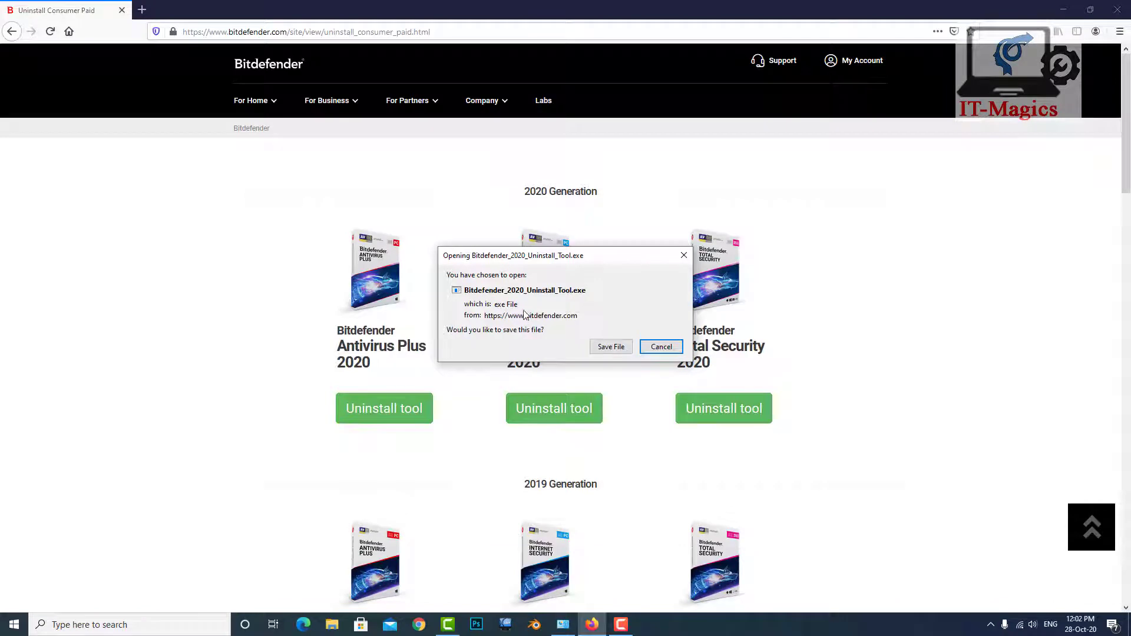
pyautogui.click(613, 348)
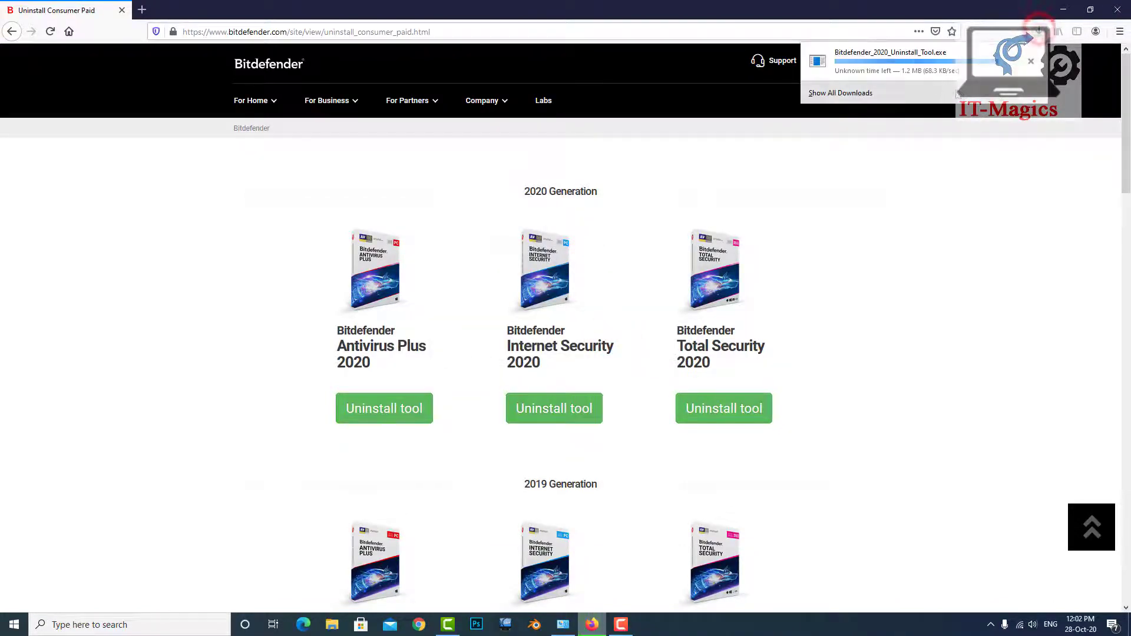
# Run the downloaded Bitdefender Uninstall Tool from the Firefox downloads list.
pyautogui.click(925, 79)
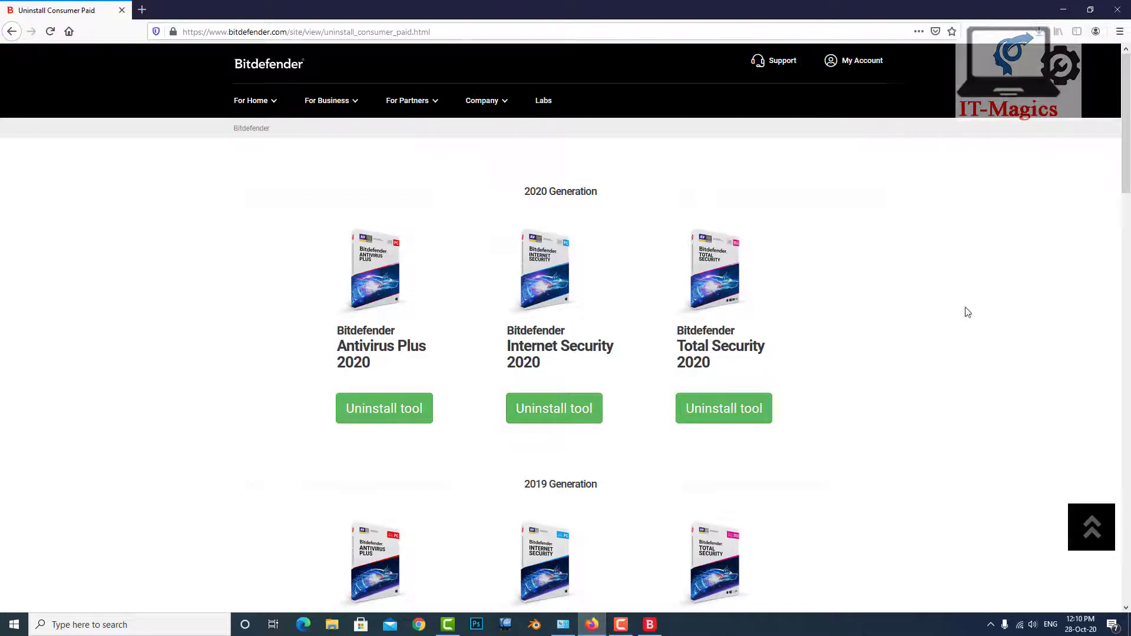
pyautogui.click(1039, 31)
pyautogui.click(892, 61)
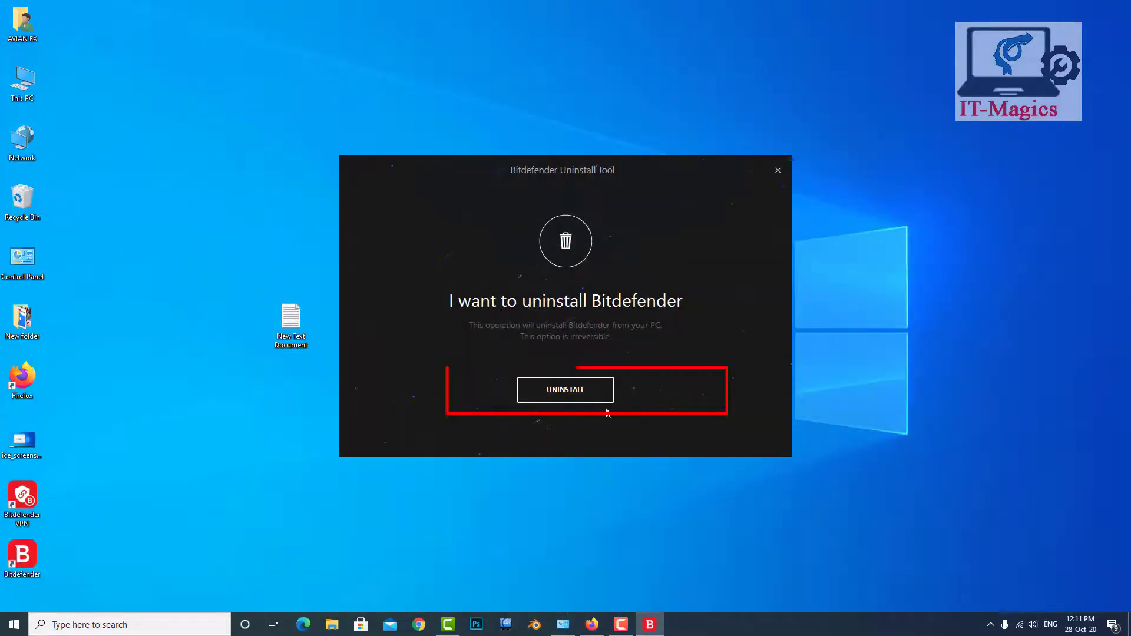
# Remove Bitdefender completely with the tool and restart the computer when it succeeds.
pyautogui.click(575, 399)
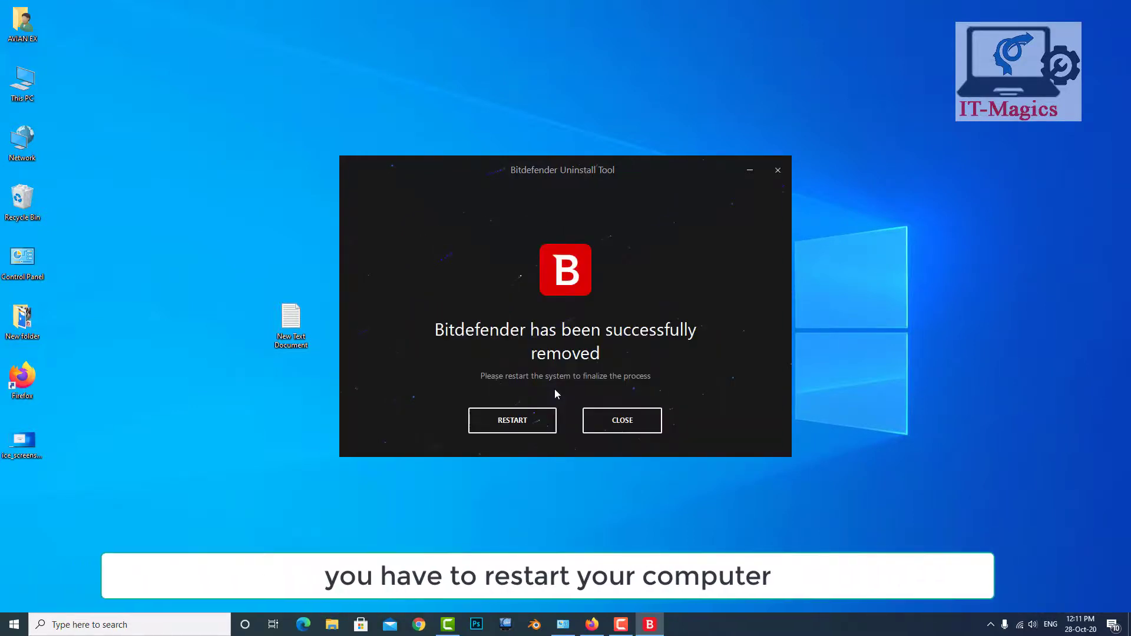
pyautogui.click(528, 432)
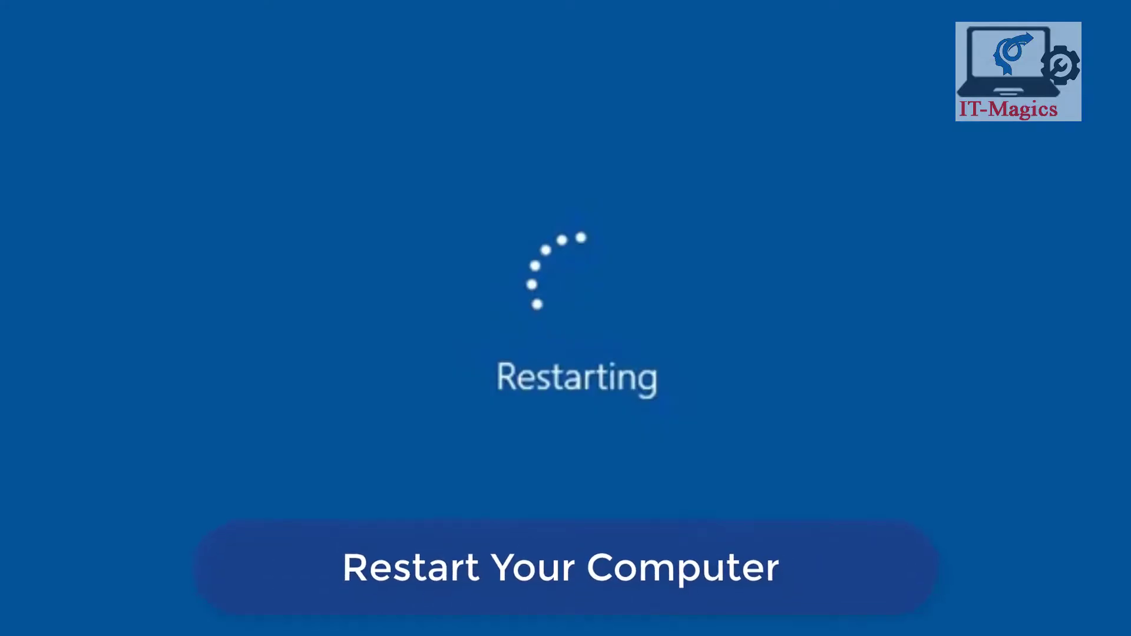